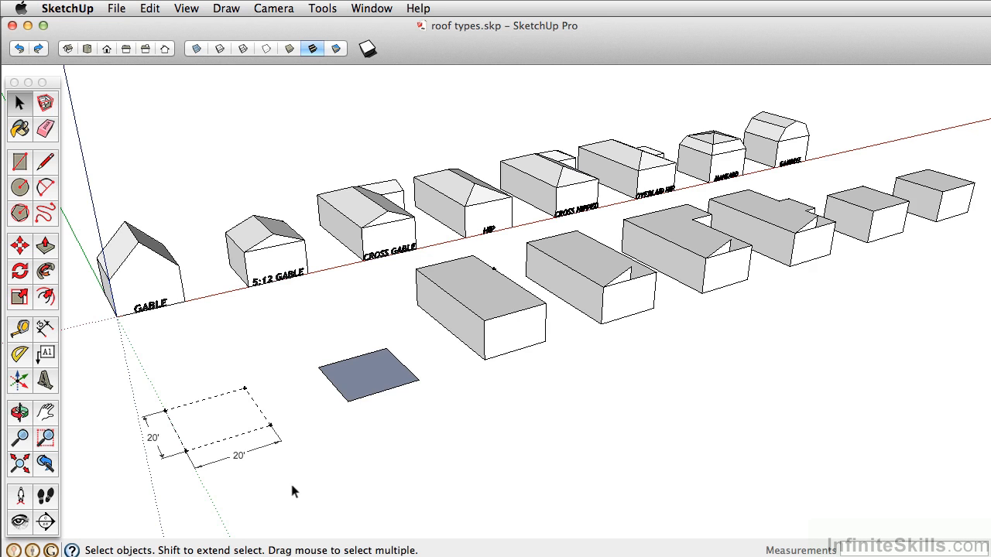
- Orbit and zoom in on the dashed 20' × 20' guide square and the labeled roof examples
middle_drag(307, 403, 380, 400)
scroll(375, 409, up, 3)
scroll(376, 408, up, 2)
scroll(356, 410, up, 2)
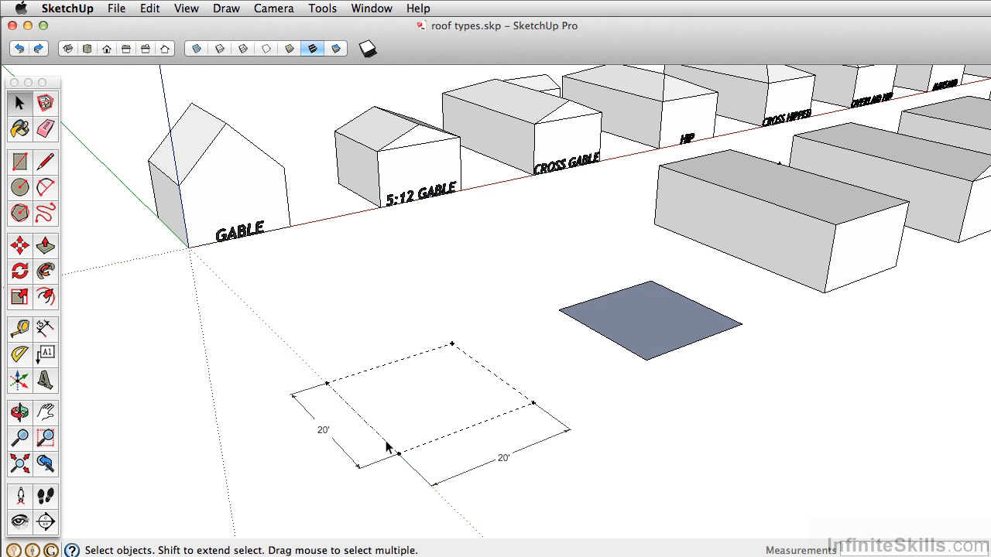
- Draw a 20' × 20' rectangle between opposite corners of the dashed guide square
click(22, 162)
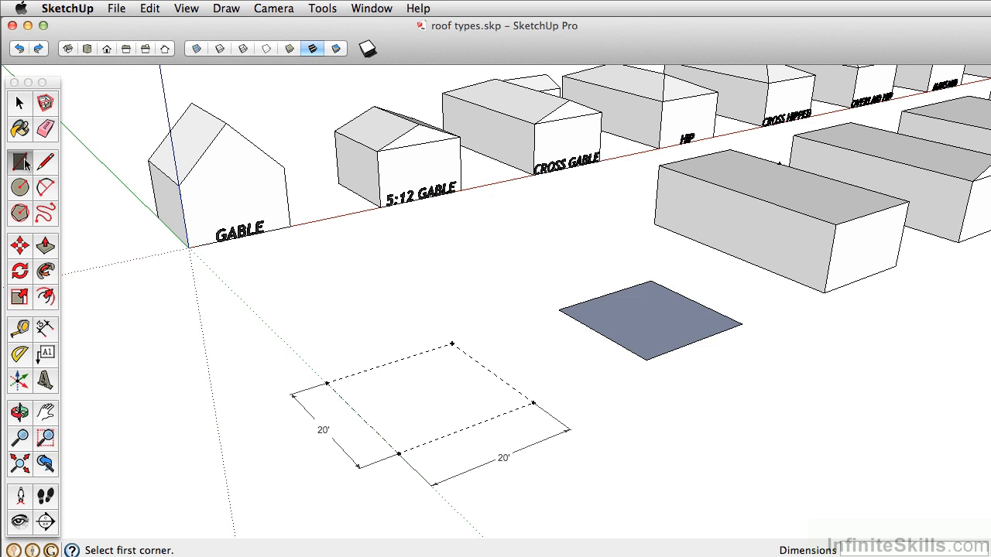
click(398, 454)
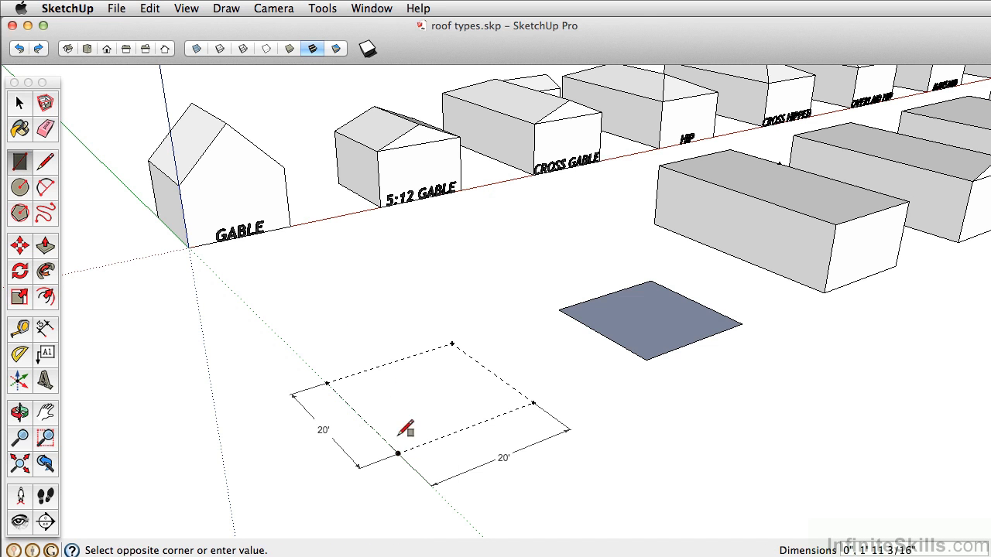
click(453, 343)
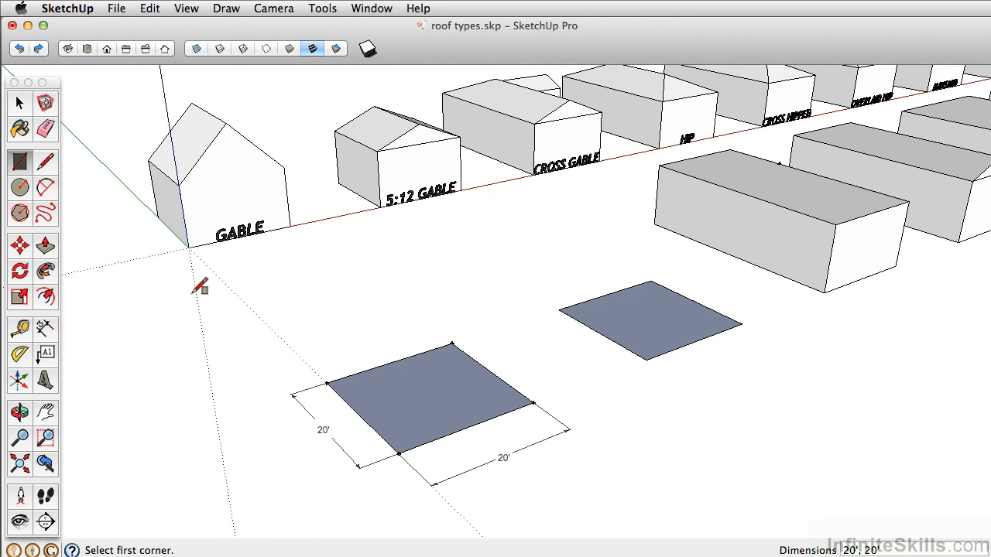
click(45, 246)
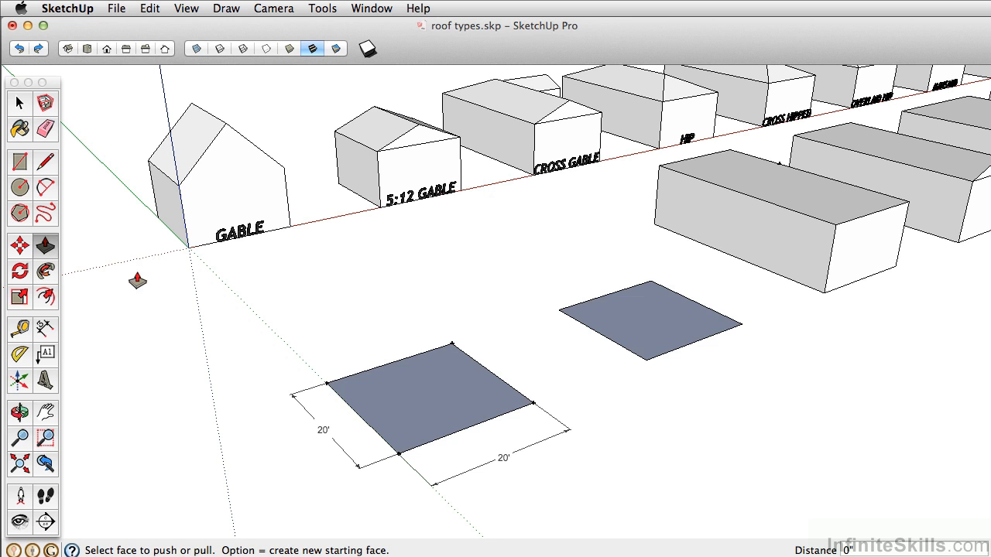
- Push the new square up 12', then repeat the 12' height on the neighbouring filled square
click(423, 379)
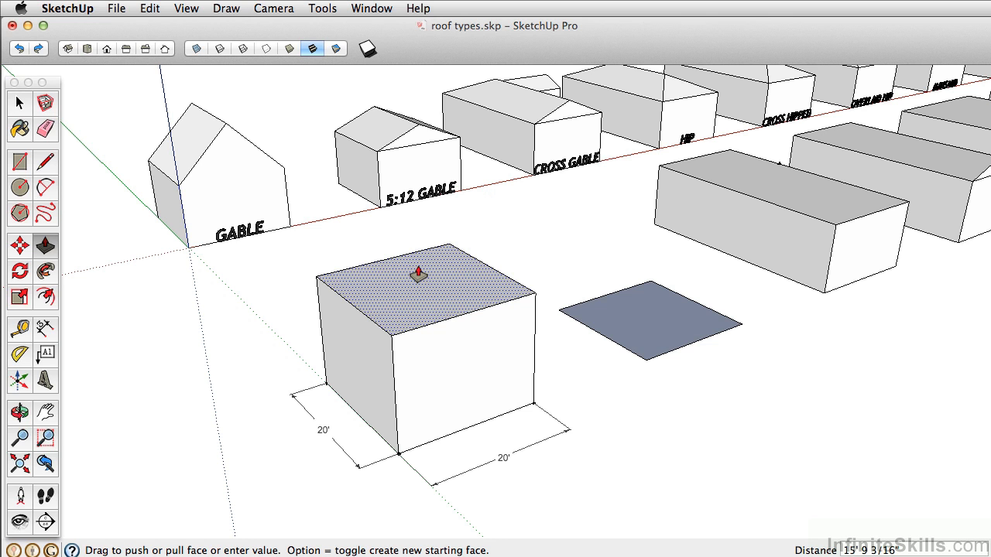
text(12)
key(Return)
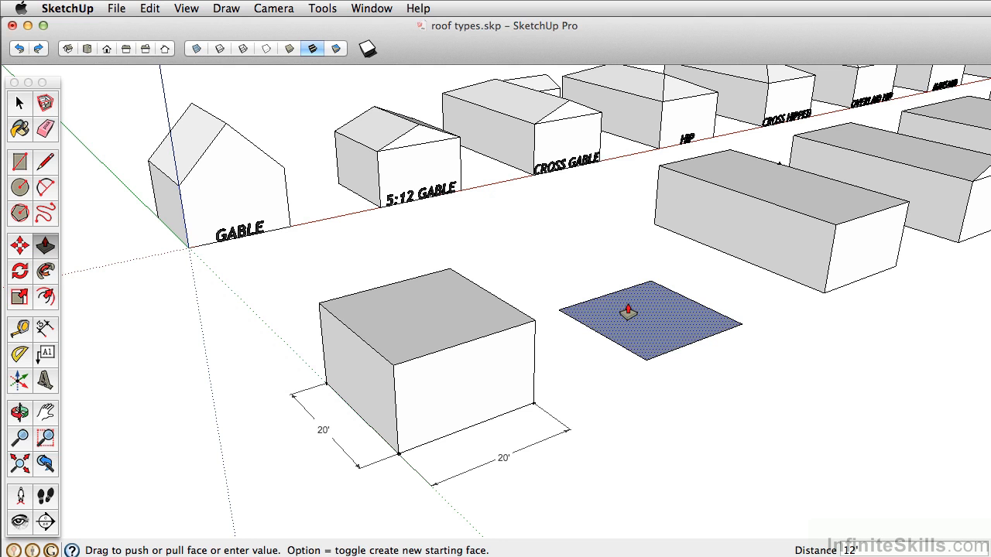
key(Return)
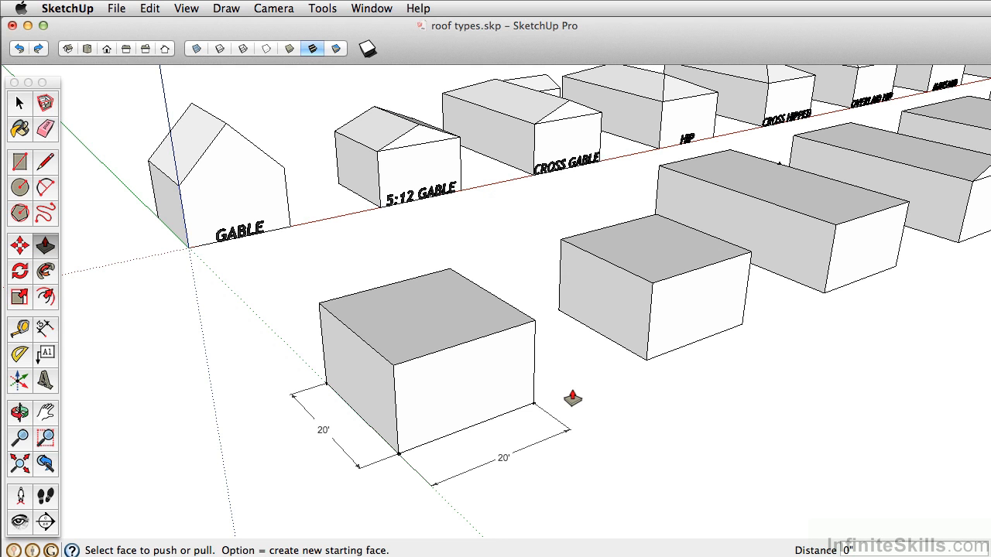
key(r)
click(593, 387)
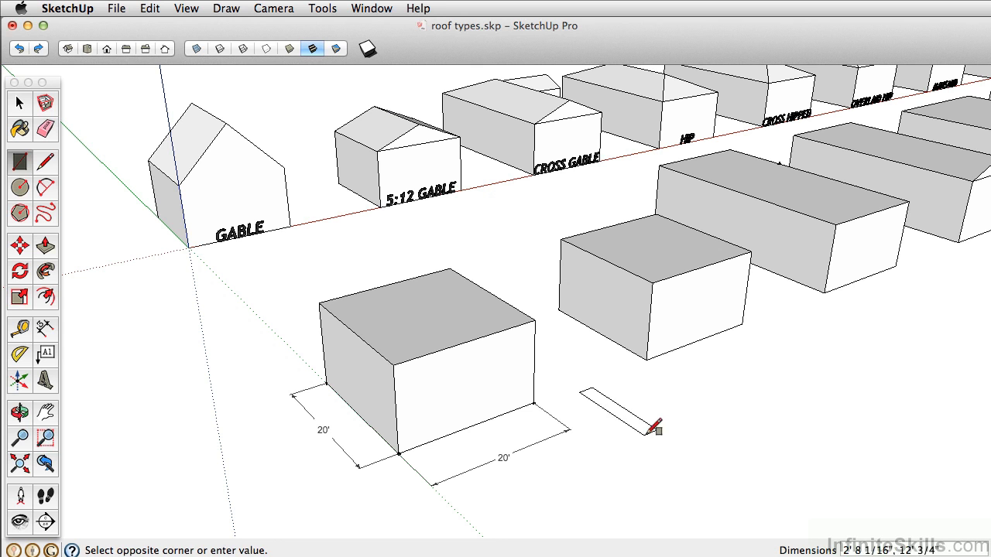
click(731, 406)
click(808, 353)
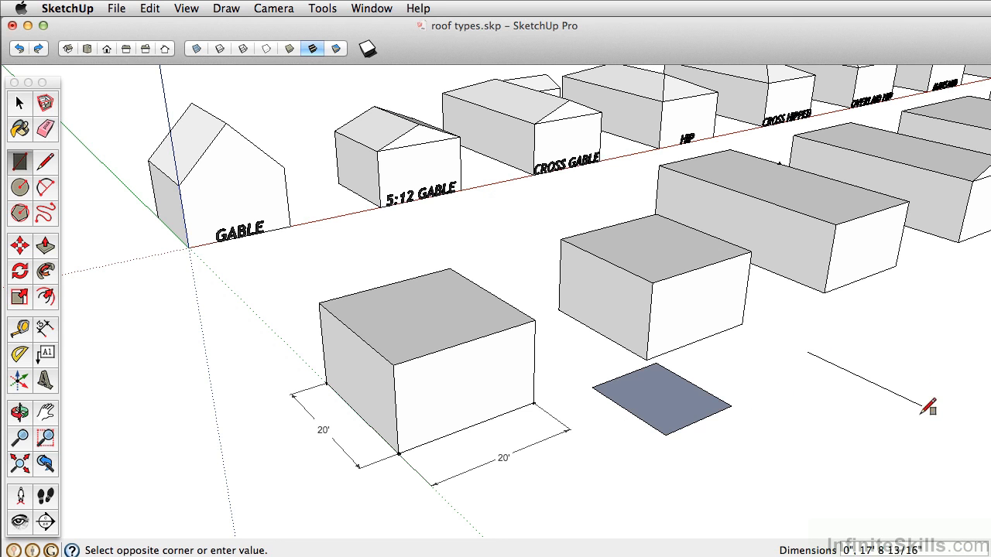
click(820, 408)
click(749, 464)
click(876, 465)
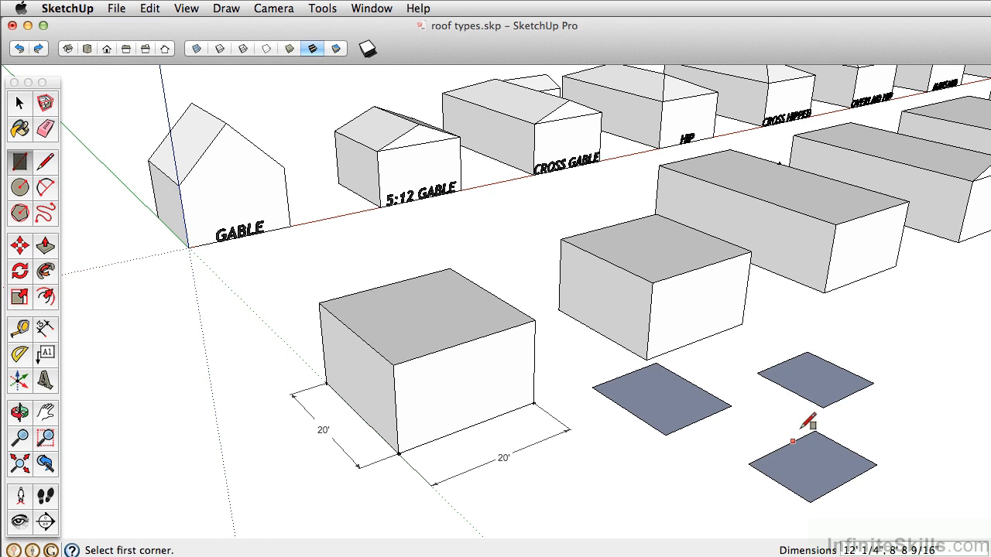
key(p)
click(808, 405)
click(803, 328)
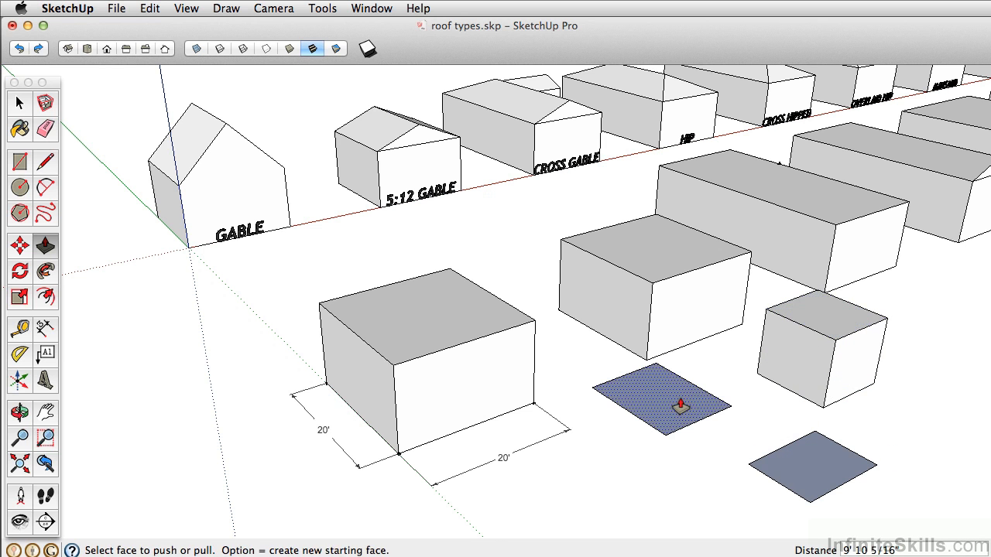
double_click(674, 405)
double_click(817, 473)
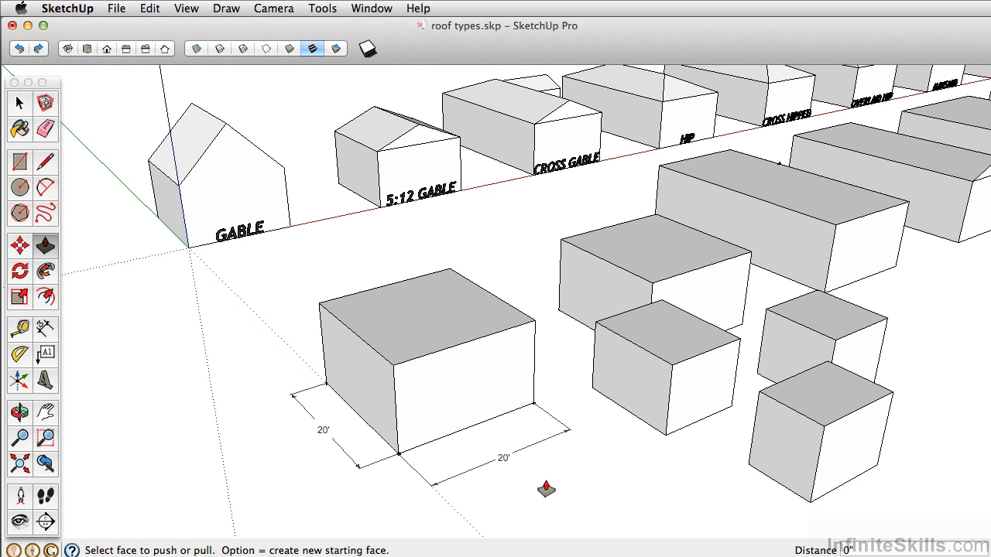
key(super+z)
key(super+z)
key(super+z)
key(super+z)
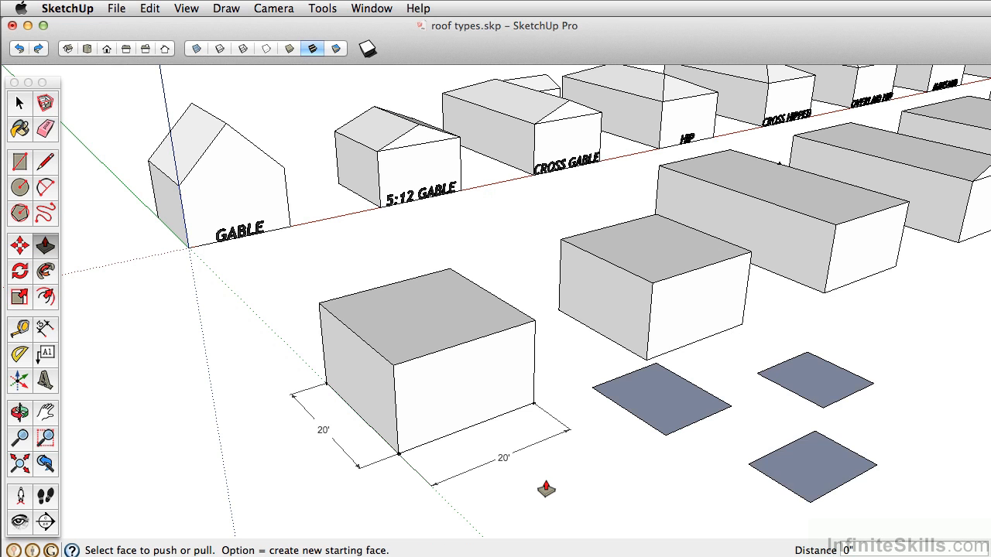
key(super+z)
key(super+z)
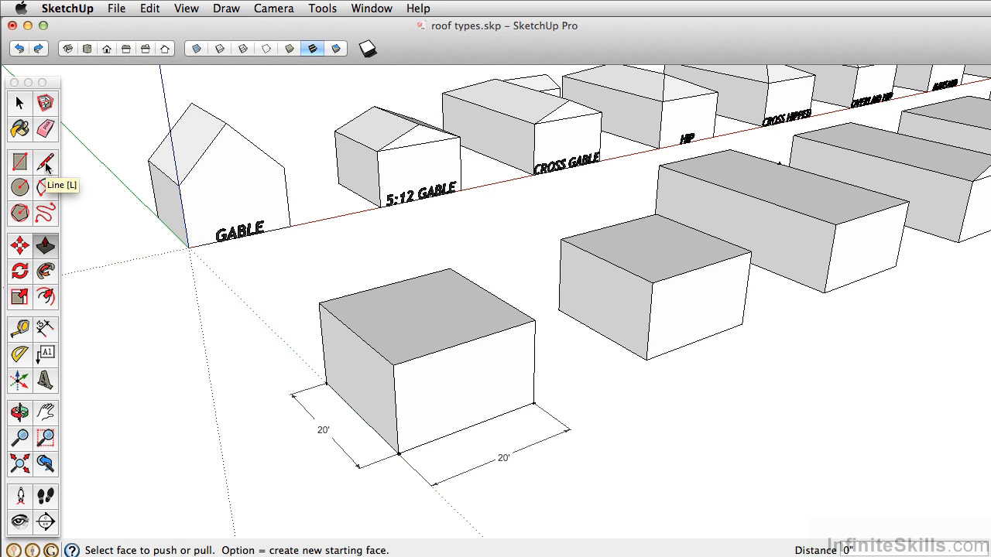
- Orbit past the GABLE and 5:12 GABLE examples and back to the flat-topped 20' box
middle_drag(410, 294, 810, 283)
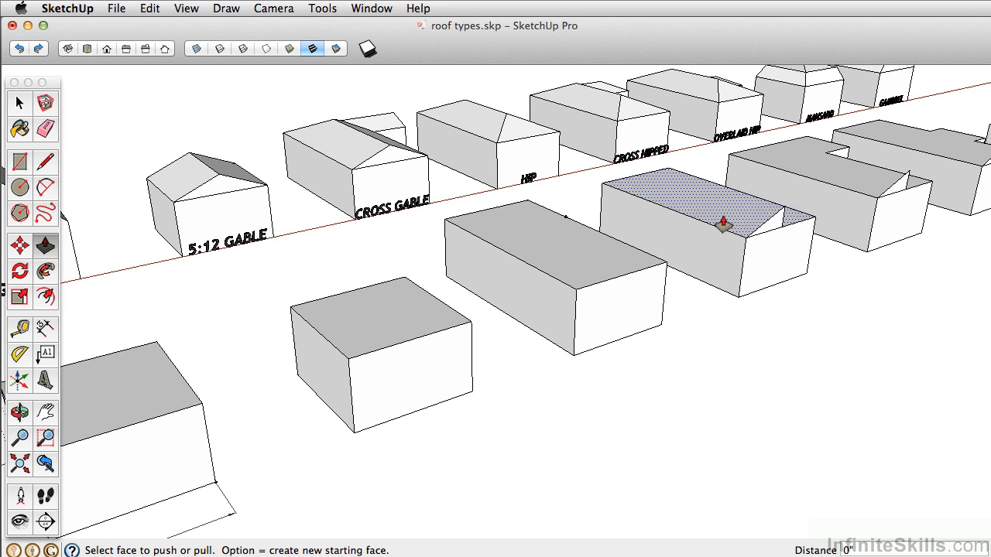
middle_drag(190, 398, 379, 317)
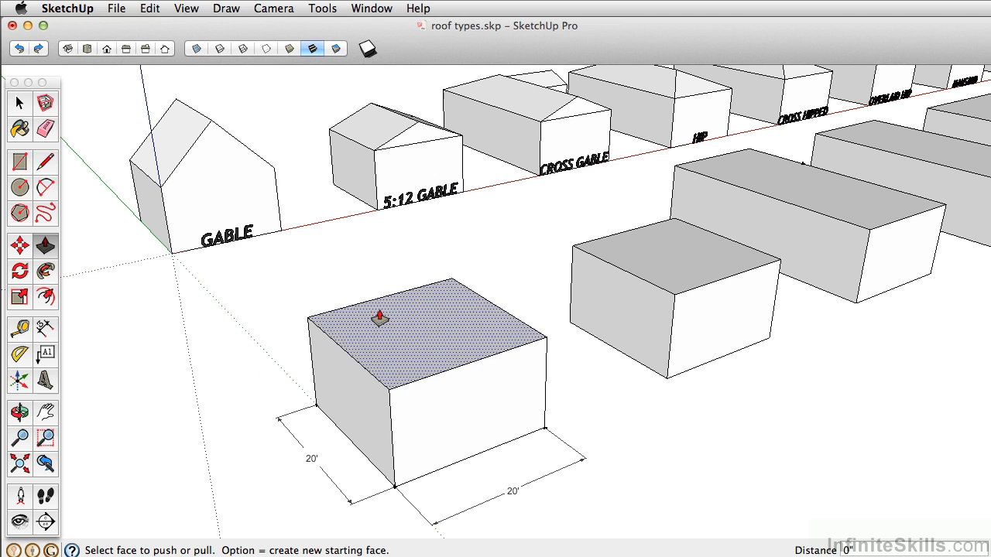
click(45, 163)
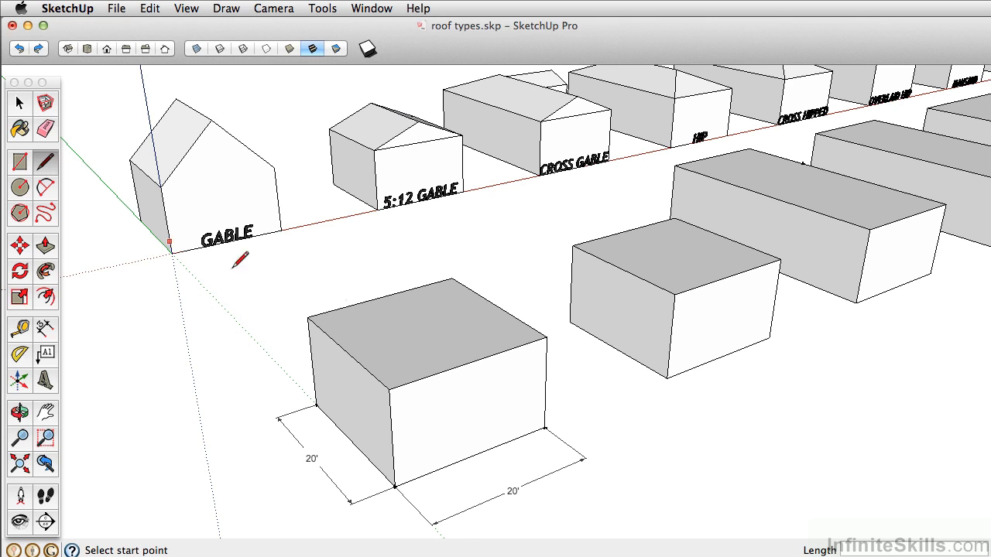
- Draw a 20' ridge line joining the midpoints of the box's opposite top edges
click(471, 361)
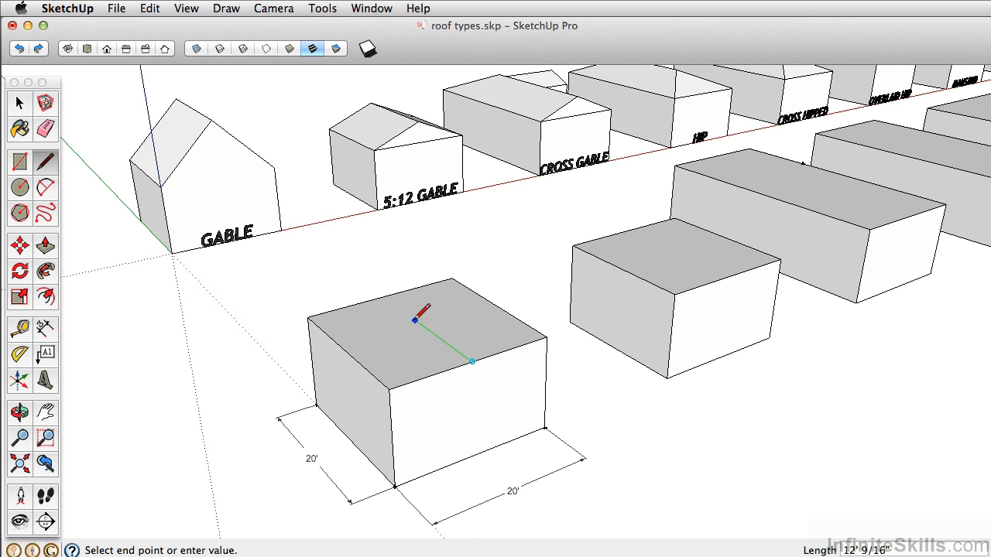
click(384, 297)
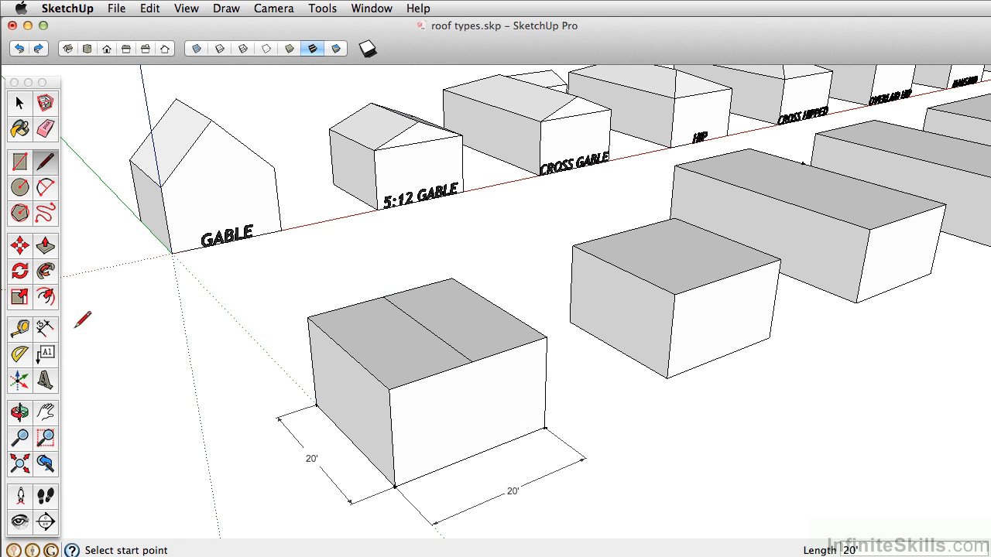
click(20, 249)
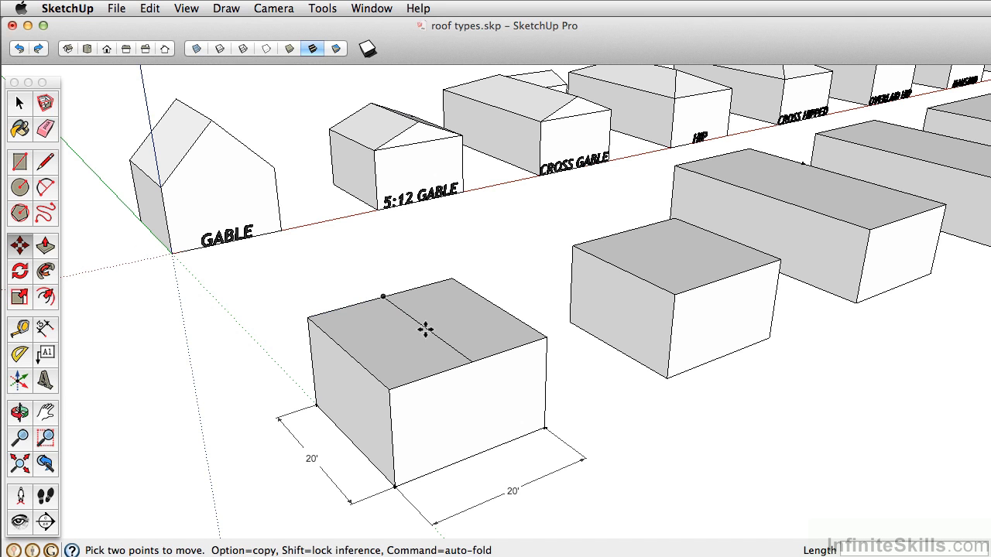
click(471, 360)
click(393, 295)
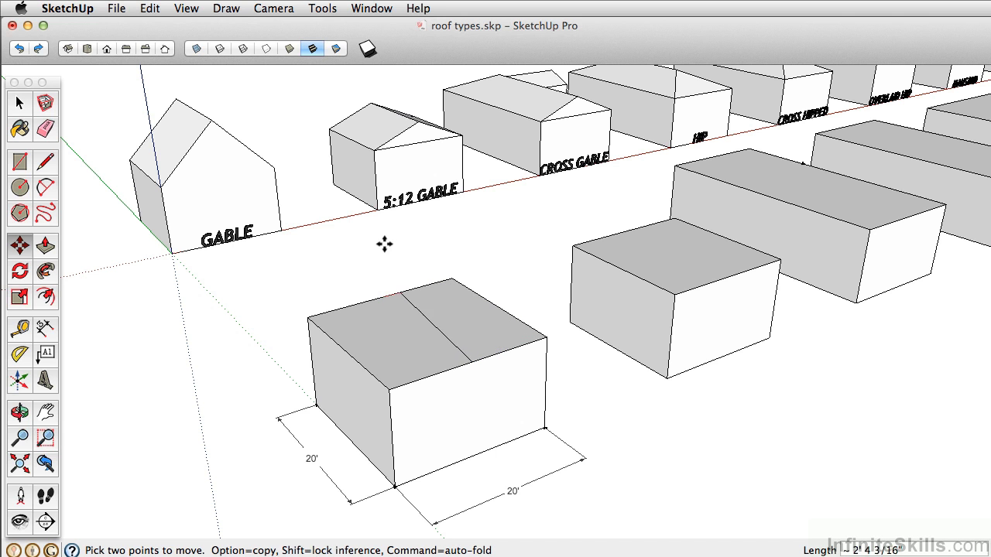
click(506, 347)
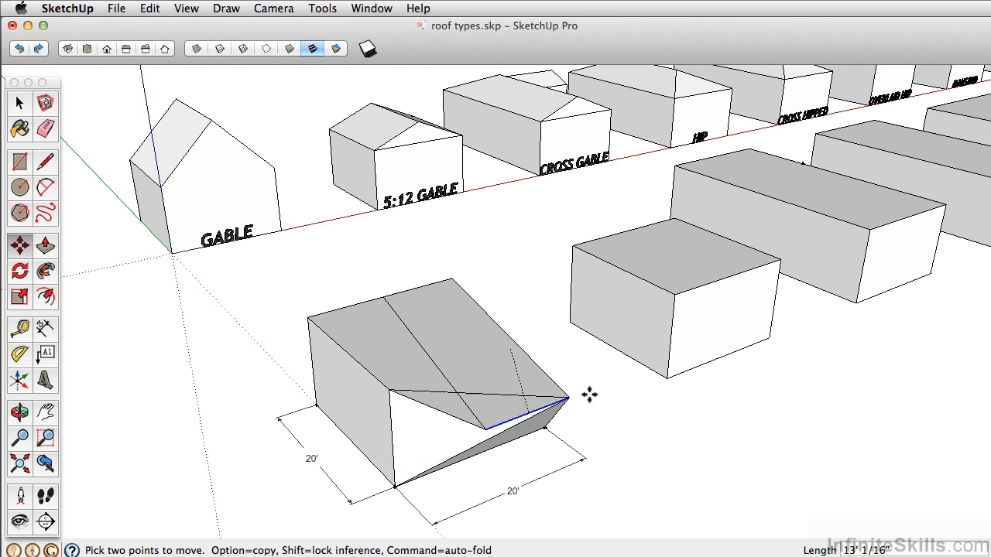
key(Escape)
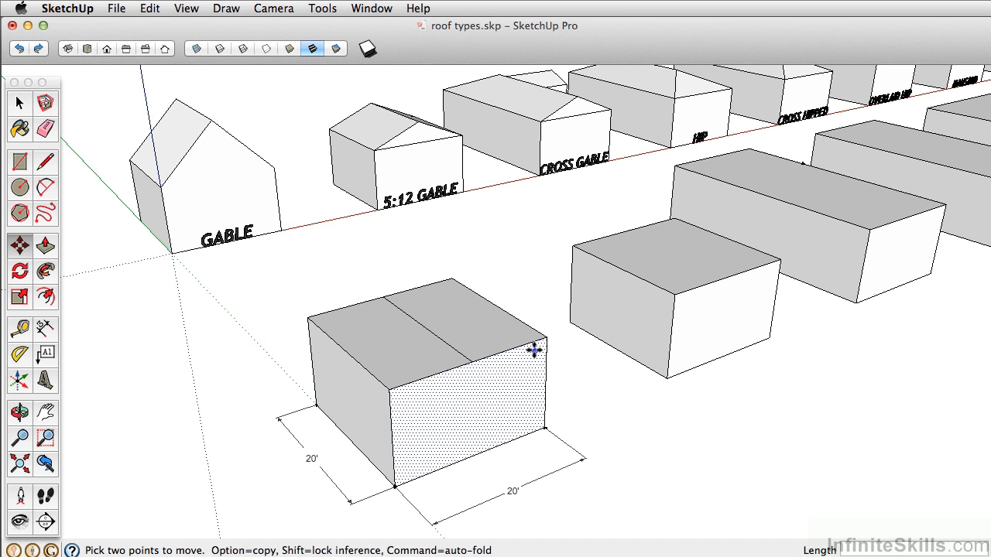
- Move the box's top midline 10' up the blue axis to match the GABLE house ridge
click(424, 328)
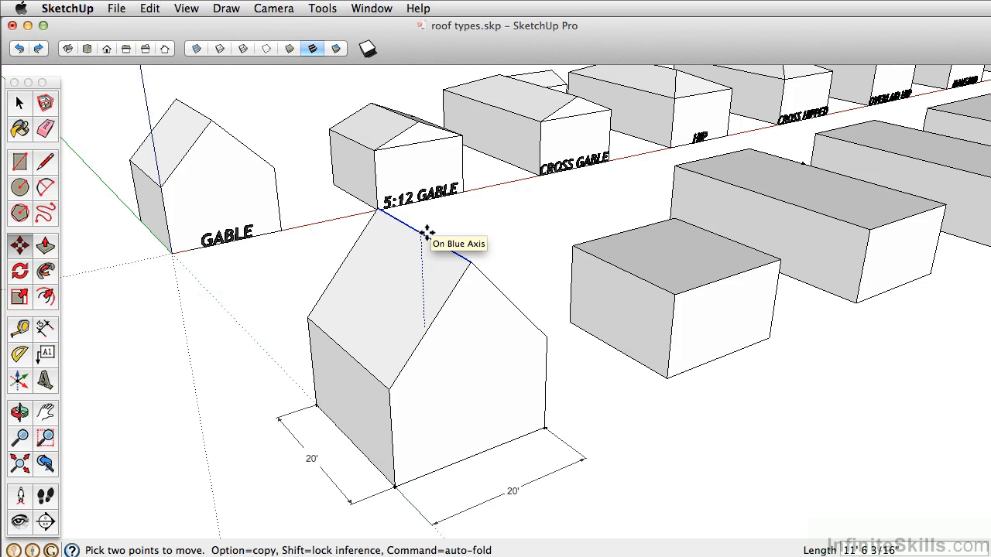
click(427, 234)
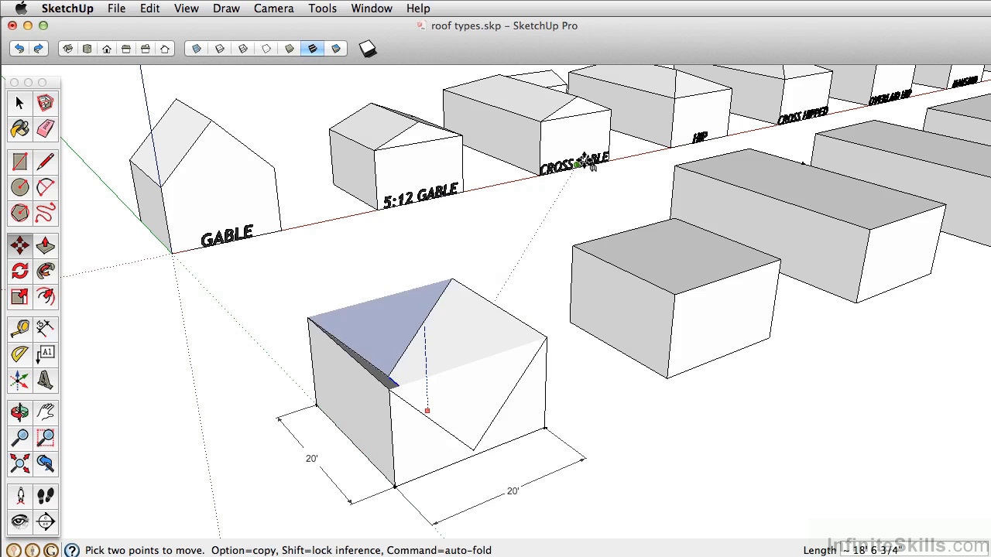
key(Escape)
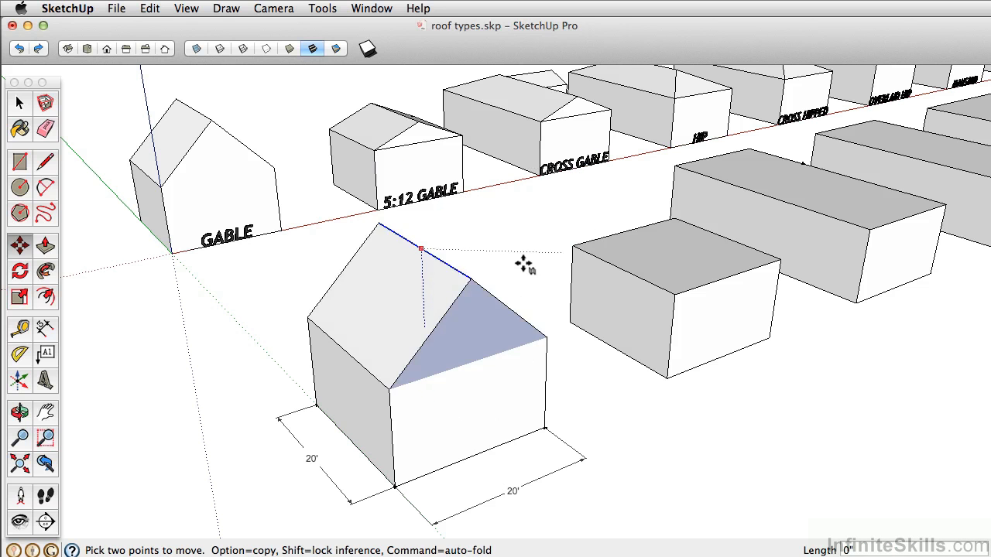
click(212, 121)
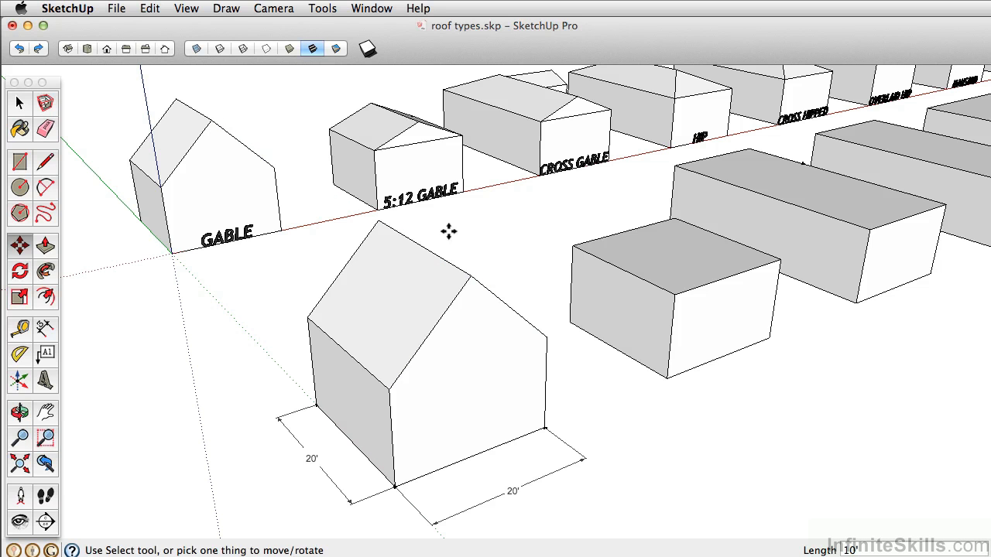
middle_drag(712, 310, 445, 389)
- Place a 5:12 Protractor guide from the plain box's top corner, based on its top edge
scroll(445, 390, up, 2)
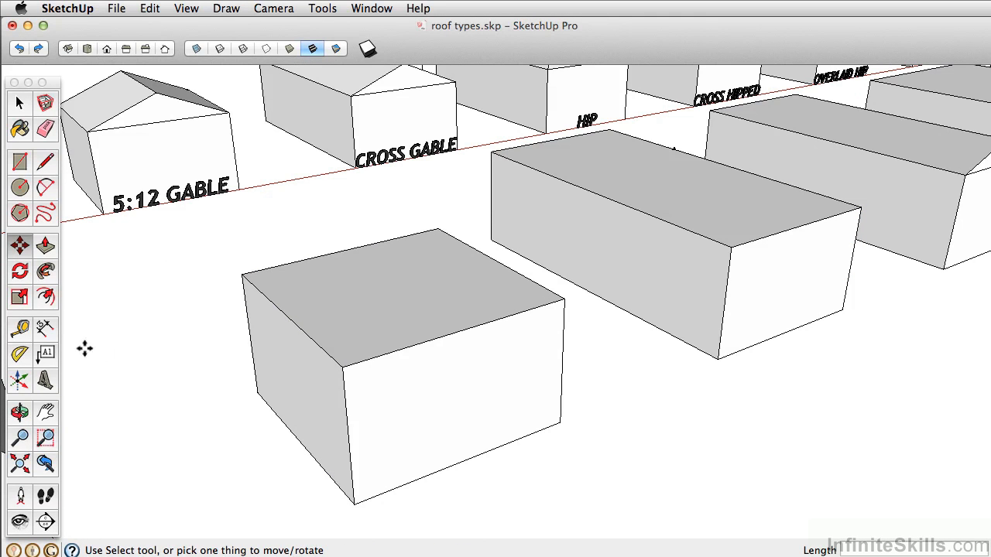
click(19, 354)
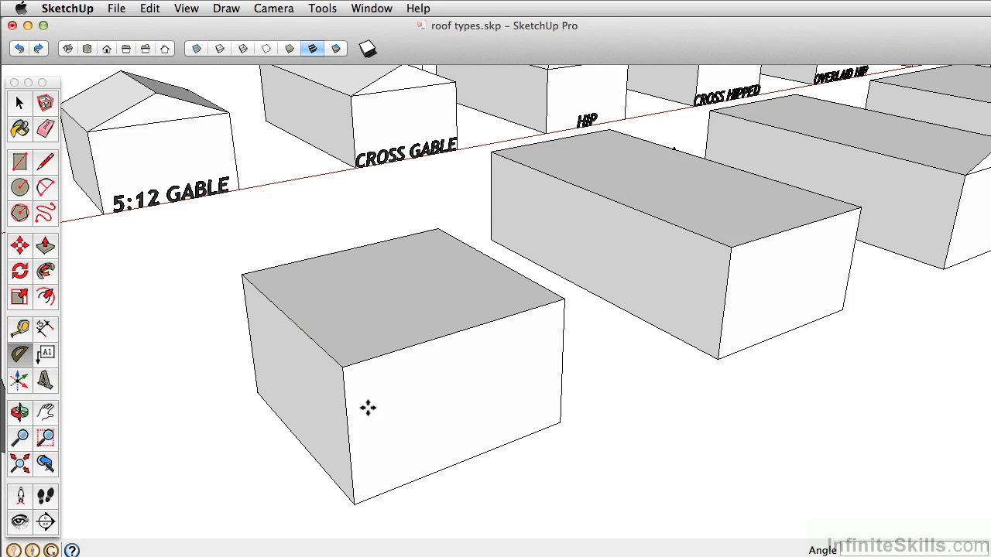
click(343, 369)
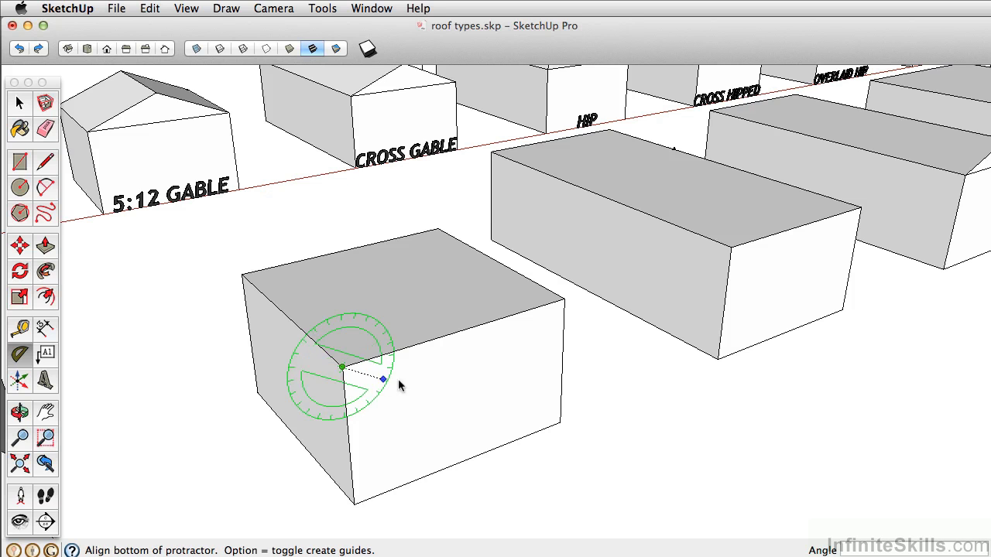
click(539, 307)
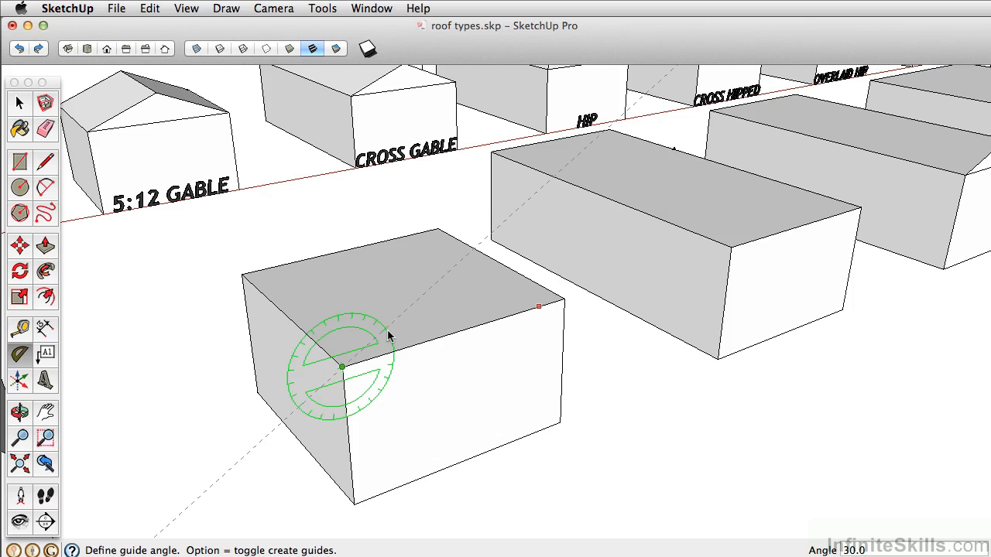
text(5:12)
key(Return)
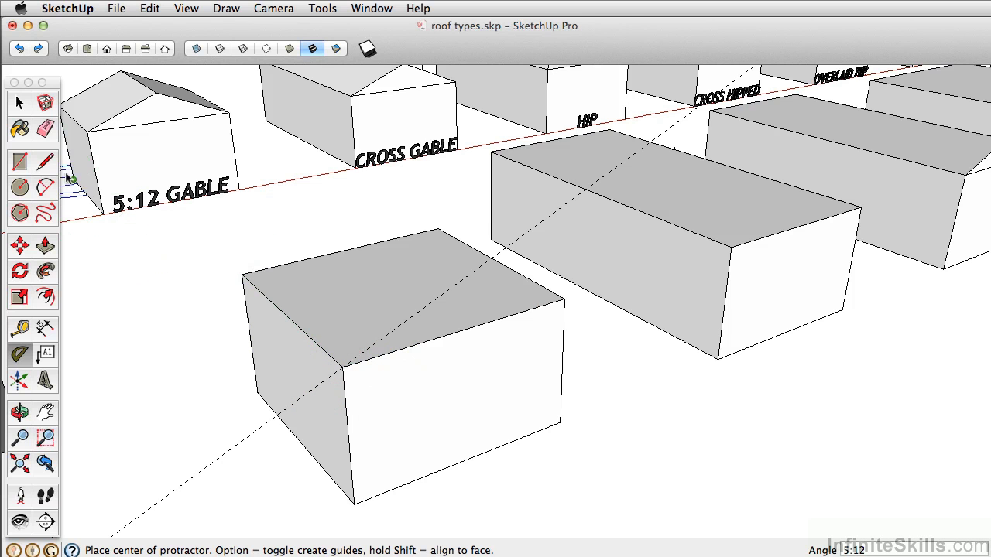
- Draw a line joining the midpoints of the plain box's back and front top edges
click(47, 162)
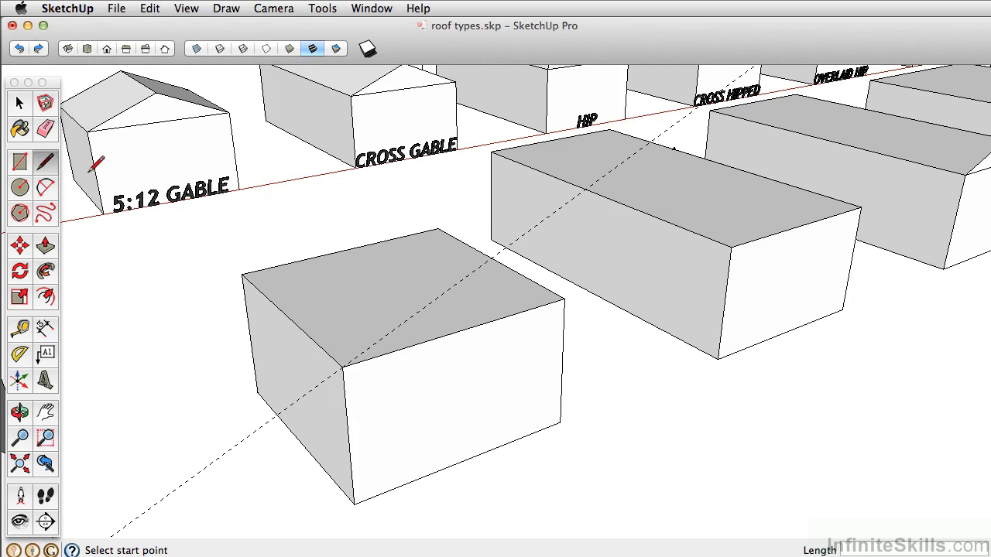
click(346, 250)
click(462, 331)
click(23, 246)
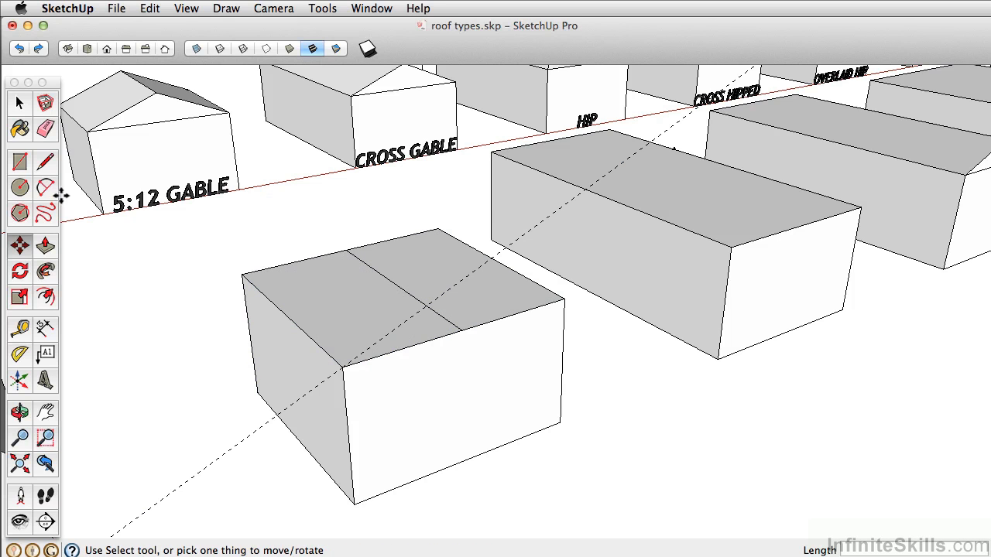
- Select the plain box's ridge line and pick up its endpoint with Move to raise it
click(21, 103)
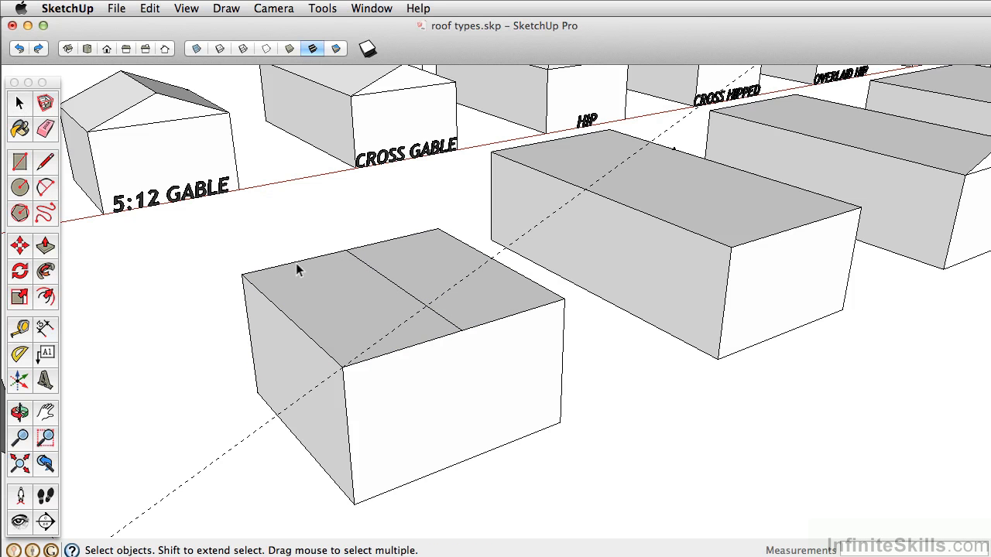
click(395, 289)
click(19, 246)
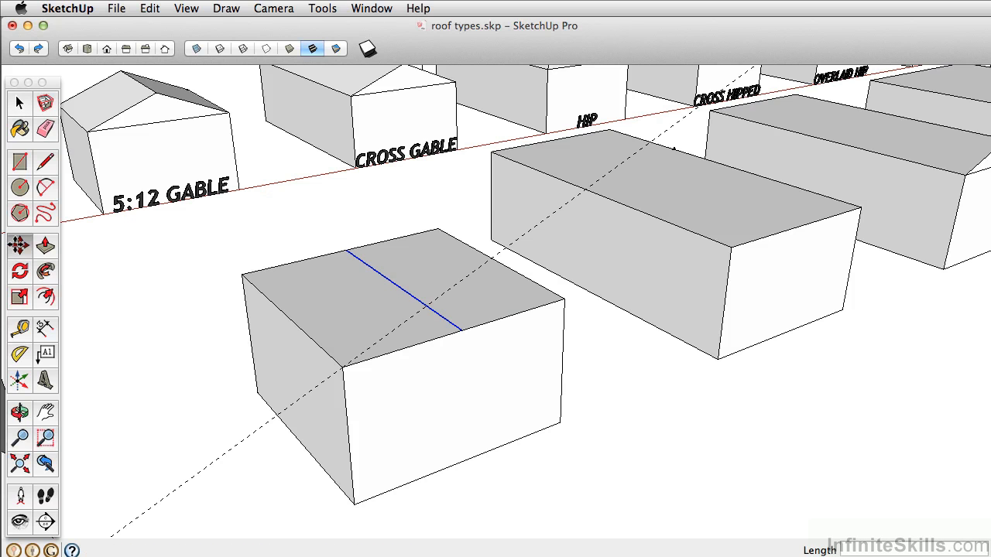
click(462, 331)
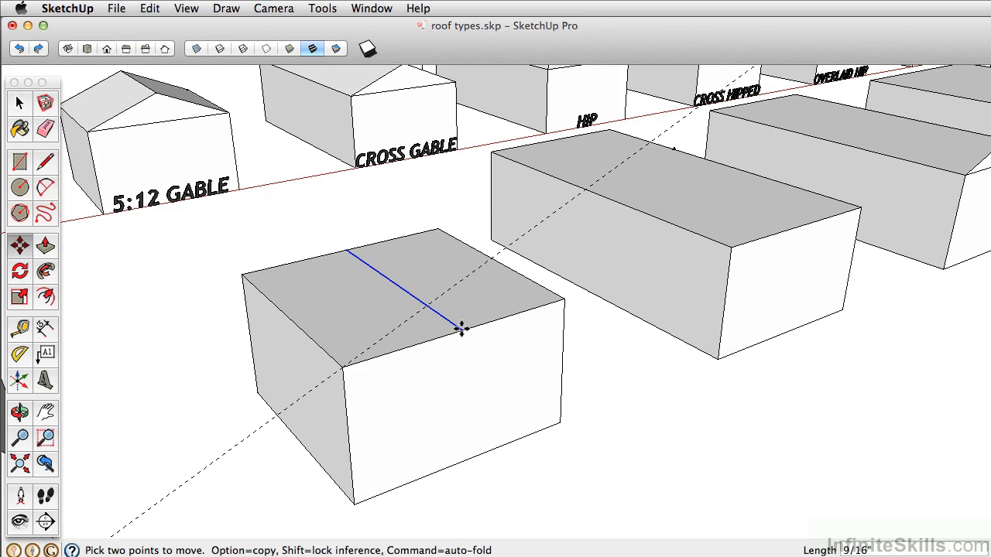